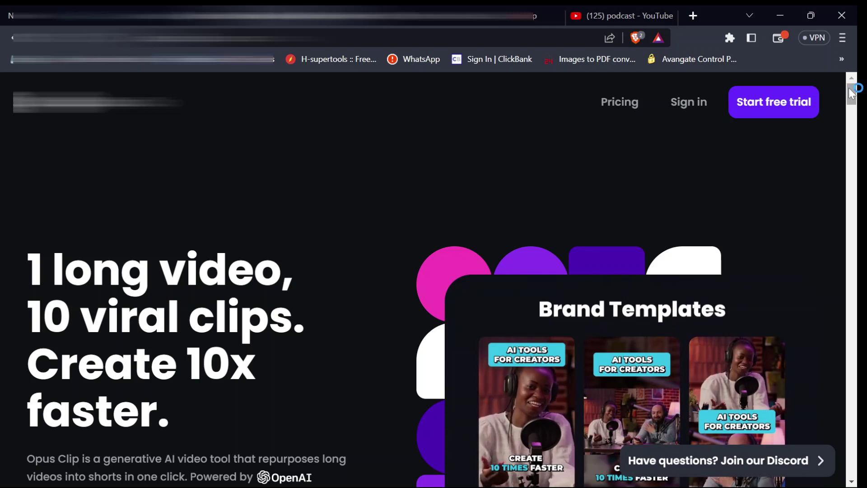
# - Scroll the homepage past the creator clip examples and demo links to the AI Curation (ClipGenius™) description
pyautogui.moveTo(851, 93); pyautogui.dragTo(855, 133)
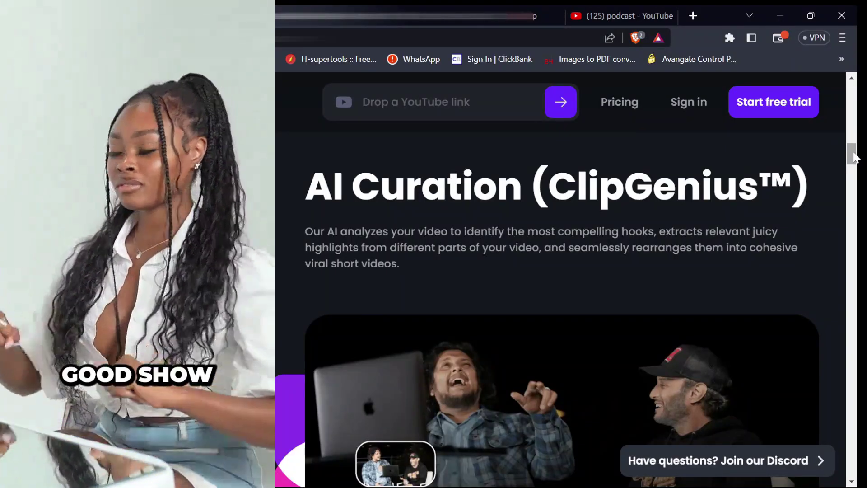
pyautogui.scroll(-1, 854, 157)
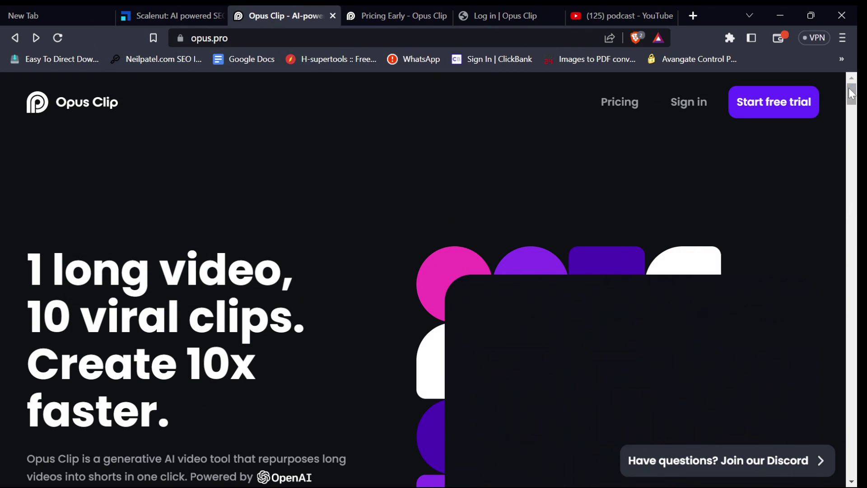
pyautogui.moveTo(852, 93); pyautogui.dragTo(855, 134)
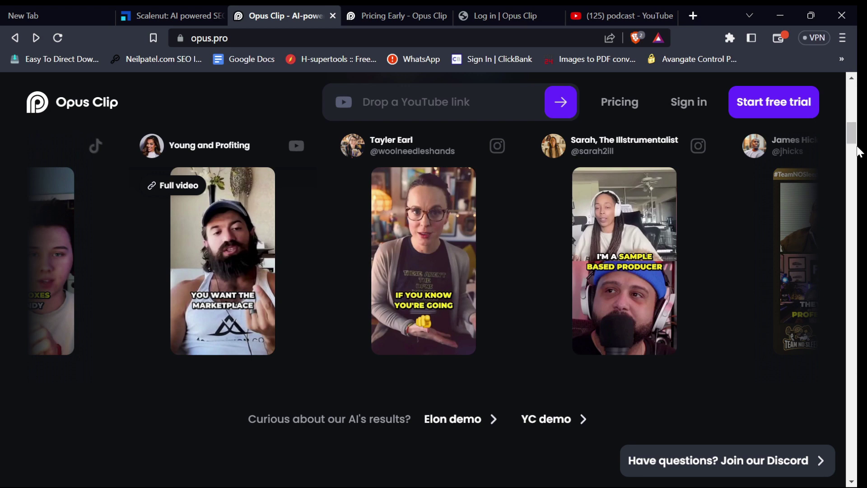
pyautogui.moveTo(855, 136); pyautogui.dragTo(855, 143)
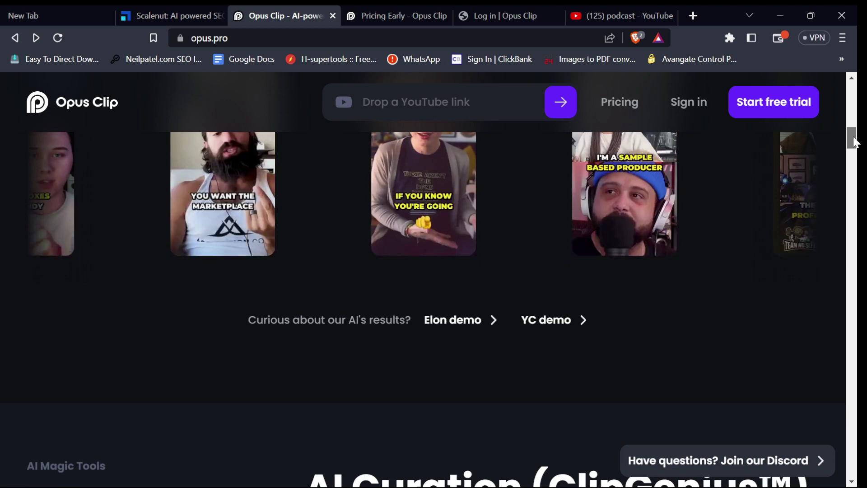
pyautogui.moveTo(853, 142); pyautogui.dragTo(853, 157)
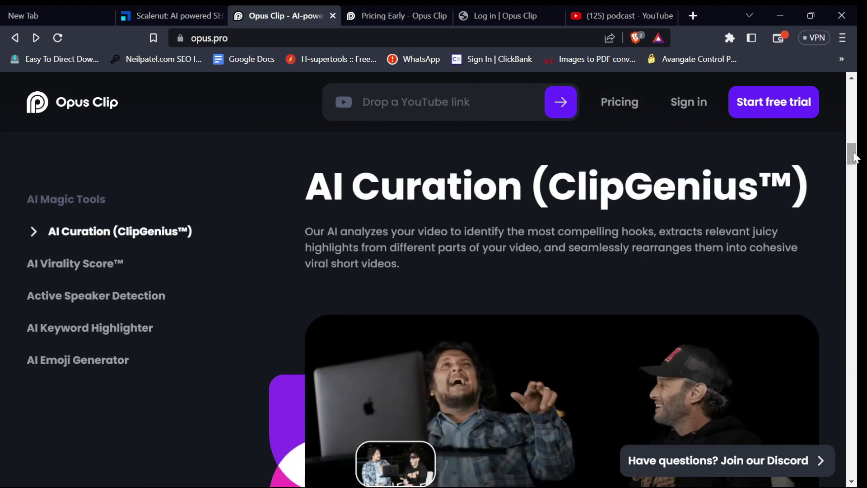
# - Scroll through the AI Magic Tools features, from virality score to emoji generator, to 'Post daily and grow'
pyautogui.scroll(-1, 853, 157)
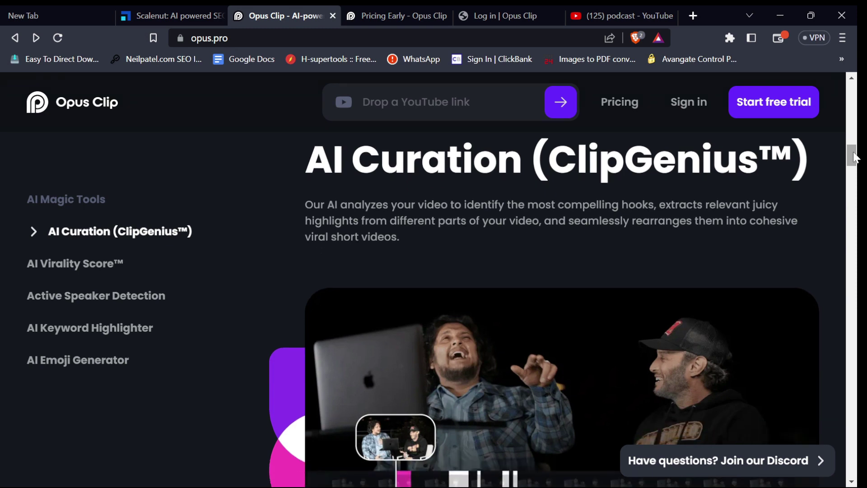
pyautogui.scroll(-6, 854, 157)
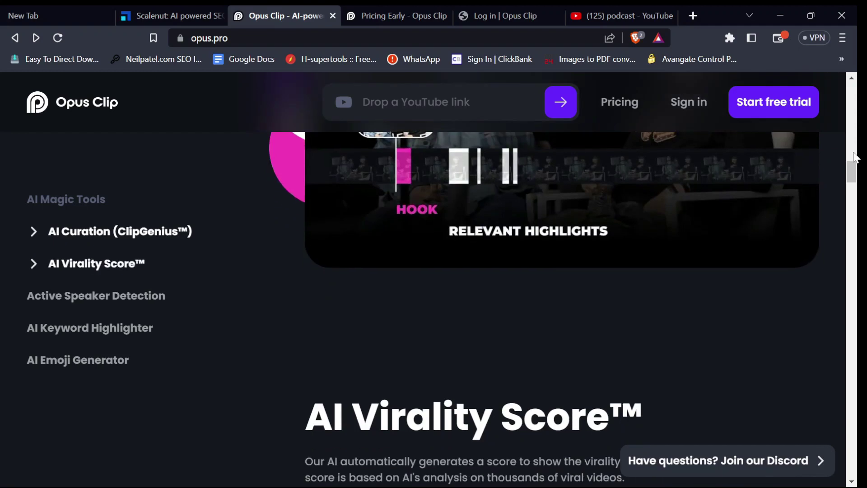
pyautogui.scroll(-7, 855, 157)
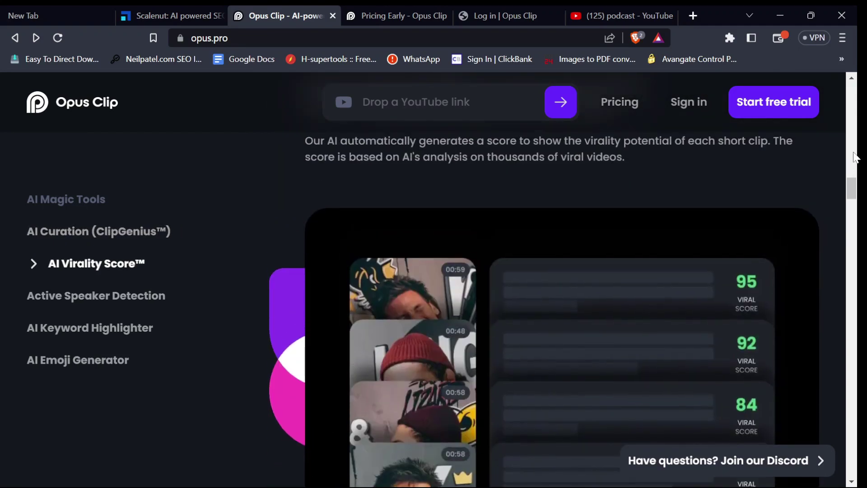
pyautogui.scroll(2, 855, 158)
pyautogui.scroll(-3, 855, 157)
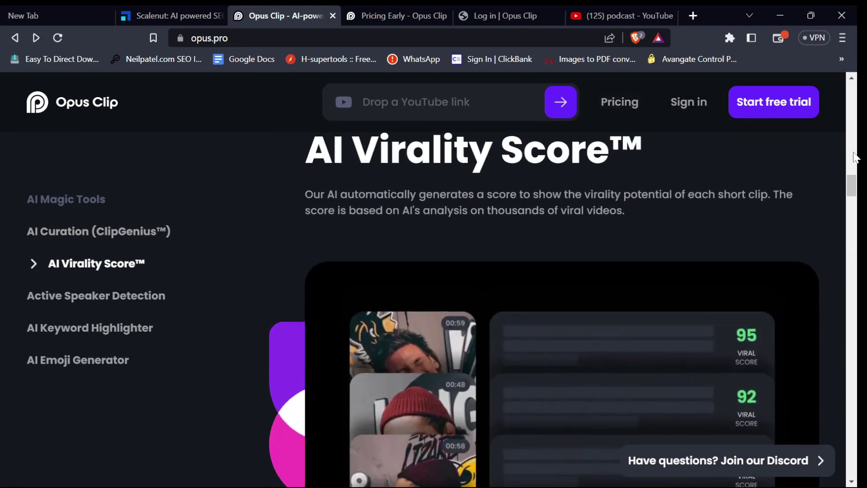
pyautogui.scroll(-3, 855, 157)
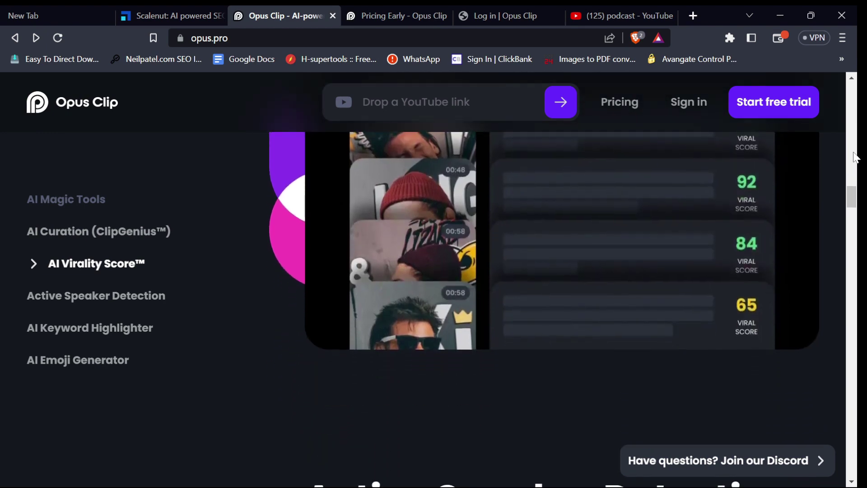
pyautogui.scroll(-1, 855, 157)
pyautogui.scroll(-1, 855, 157)
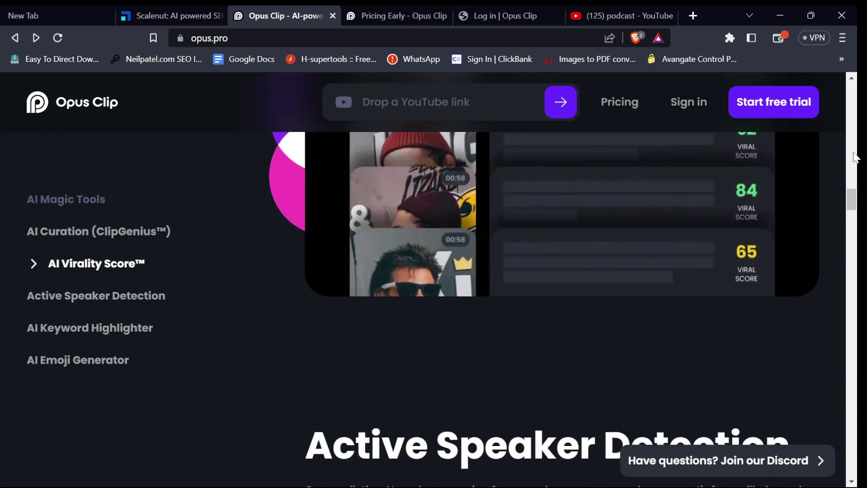
pyautogui.scroll(-5, 855, 157)
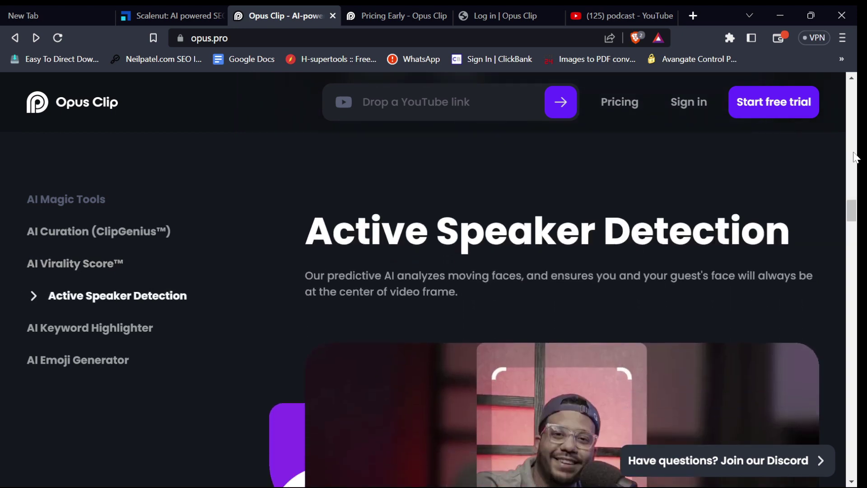
pyautogui.scroll(-1, 855, 157)
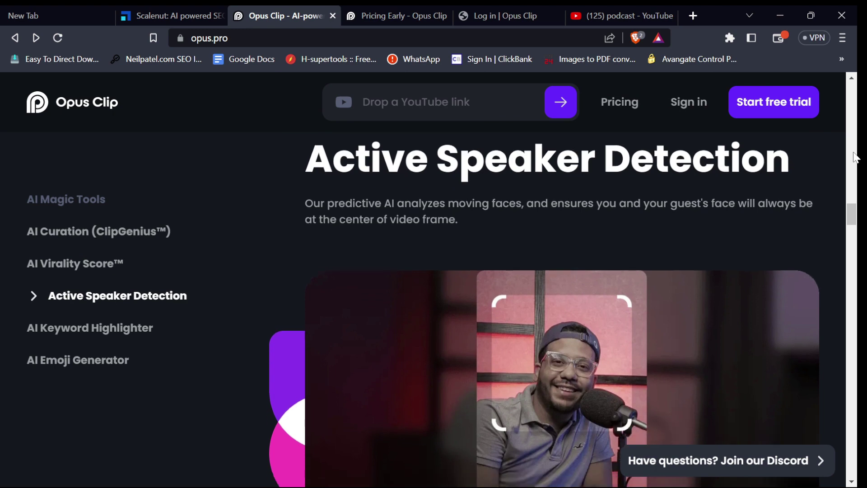
pyautogui.scroll(-1, 855, 158)
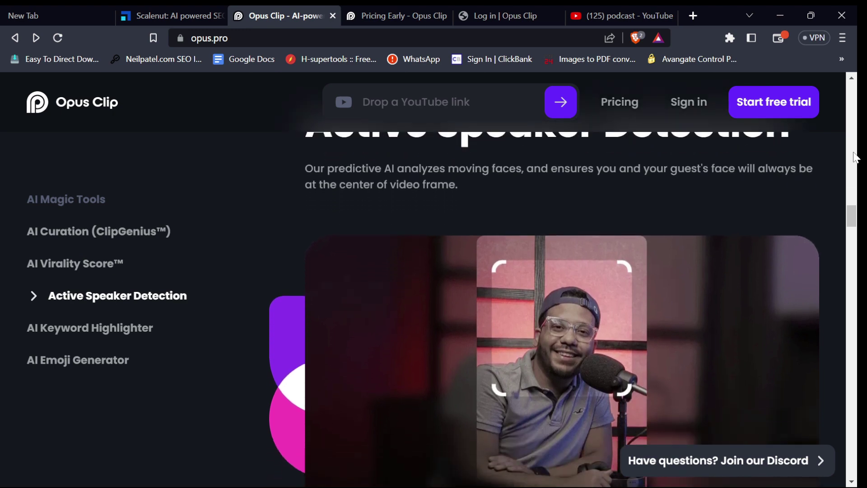
pyautogui.scroll(-1, 855, 157)
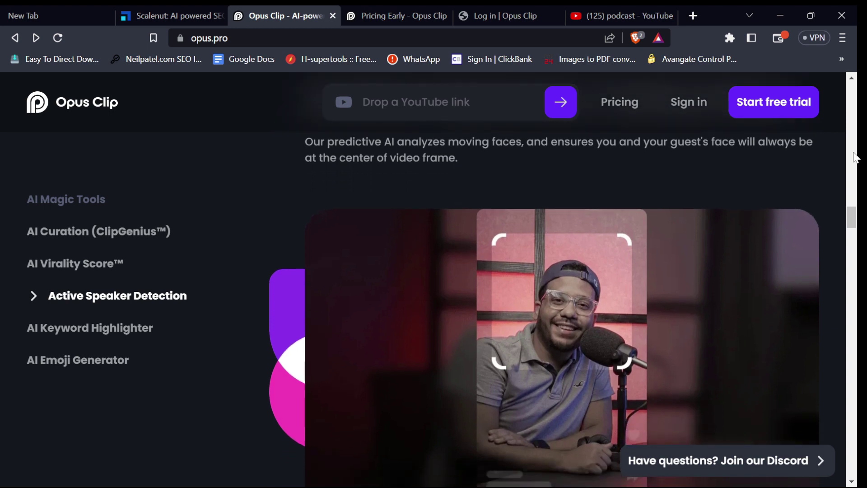
pyautogui.scroll(-3, 855, 157)
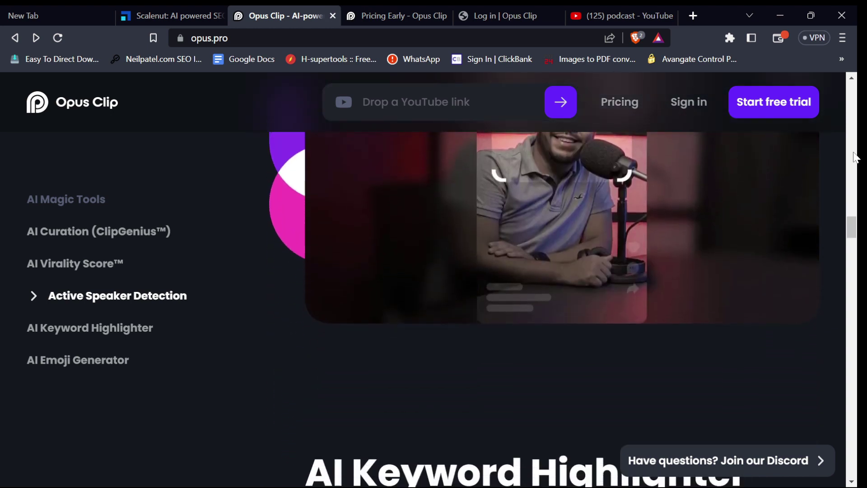
pyautogui.scroll(-2, 855, 157)
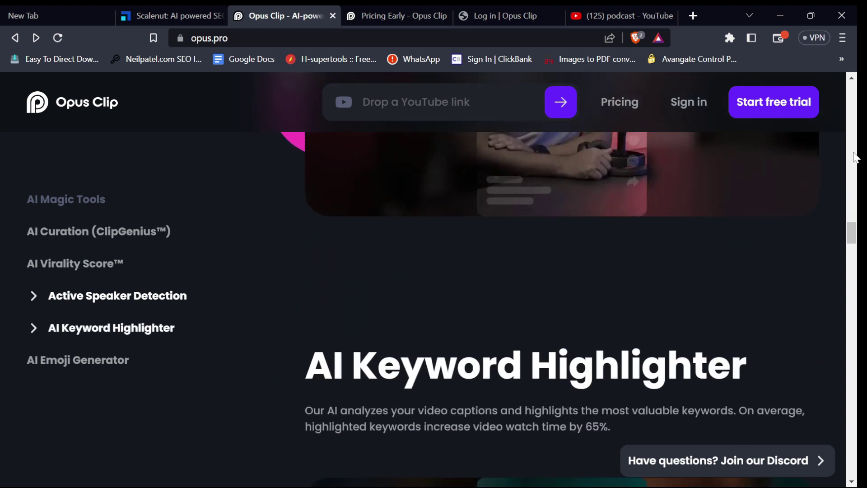
pyautogui.scroll(-4, 854, 157)
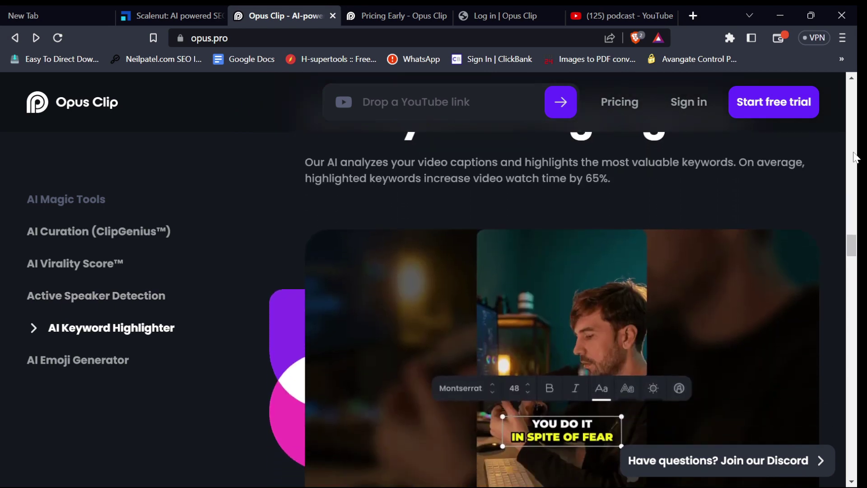
pyautogui.scroll(-5, 855, 157)
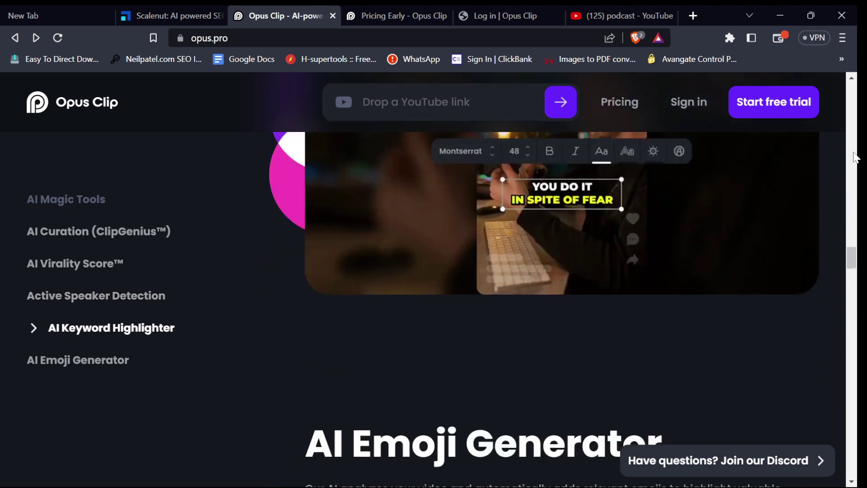
pyautogui.scroll(-3, 855, 158)
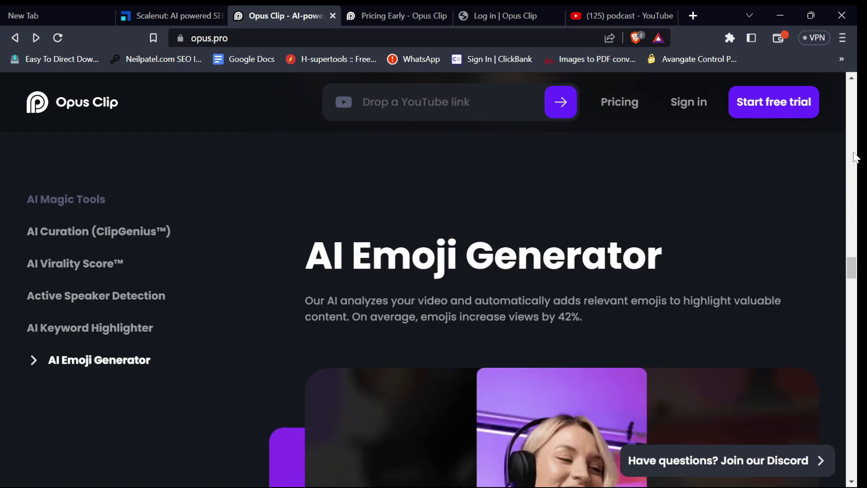
pyautogui.scroll(-5, 855, 157)
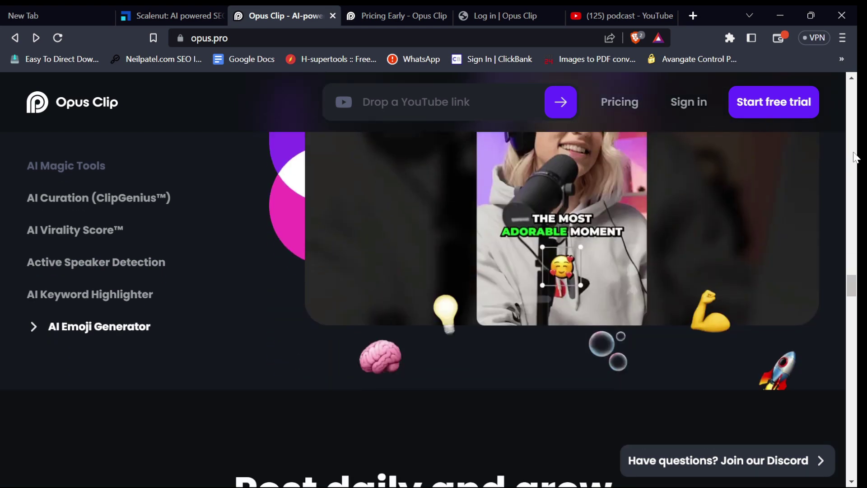
pyautogui.scroll(-4, 855, 158)
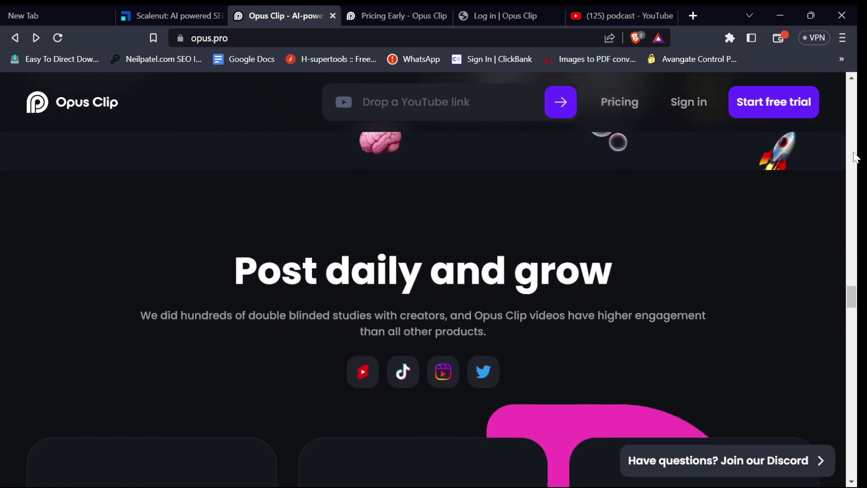
# - Sign in to Opus Clip with a Google account and dismiss the Brave Wallet notification
pyautogui.scroll(-4, 854, 157)
pyautogui.scroll(-8, 855, 157)
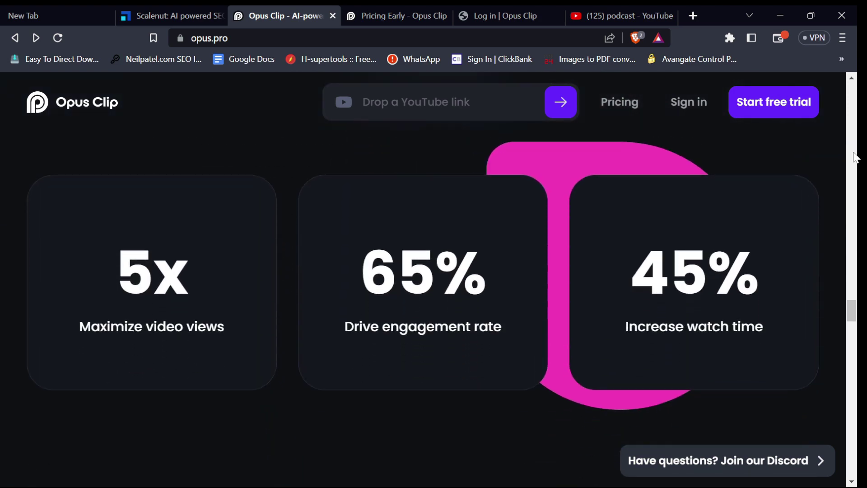
pyautogui.scroll(-10, 855, 157)
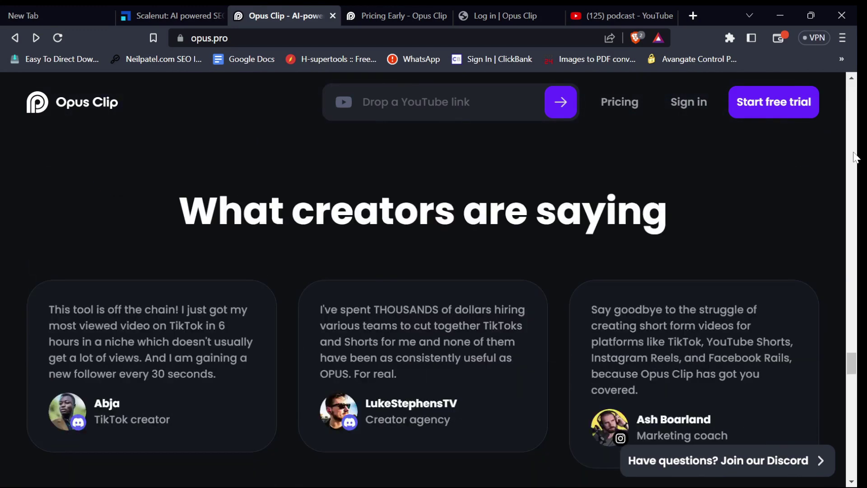
pyautogui.click(774, 101)
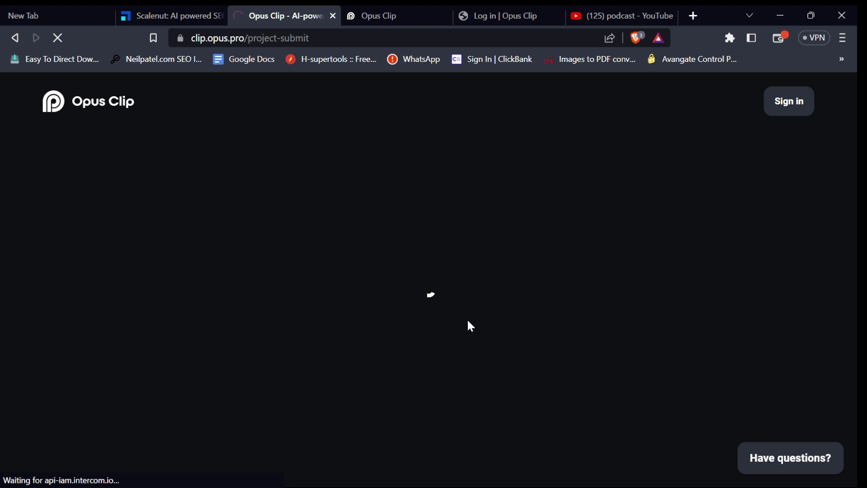
pyautogui.click(454, 368)
pyautogui.click(414, 270)
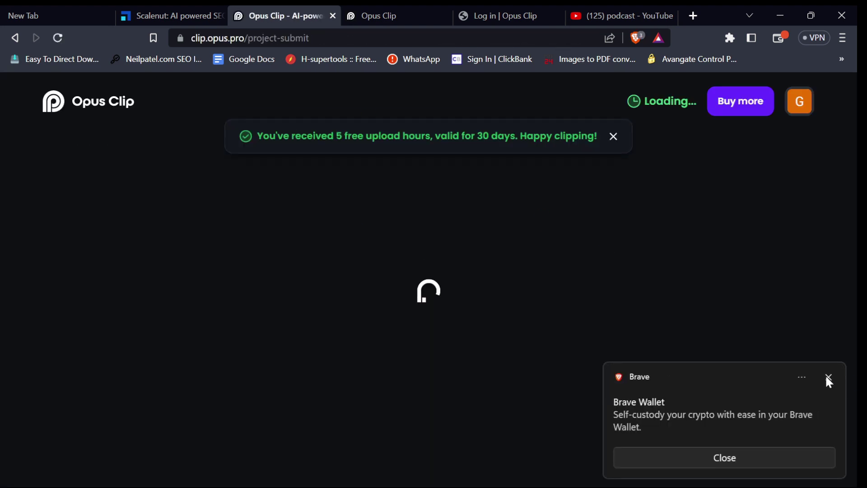
pyautogui.click(827, 377)
# - Return to the Opus Clip homepage and switch to the early-access pricing page
pyautogui.hotkey('alt', 'Left')
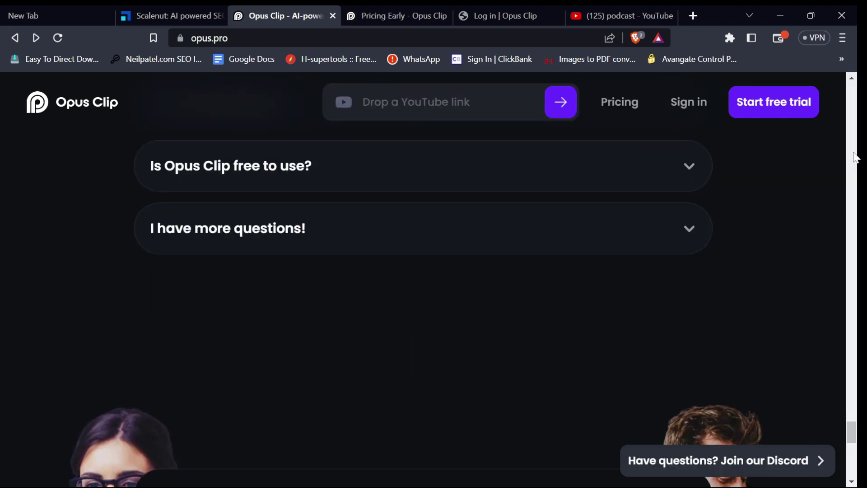
pyautogui.scroll(-10, 856, 156)
pyautogui.scroll(10, 854, 157)
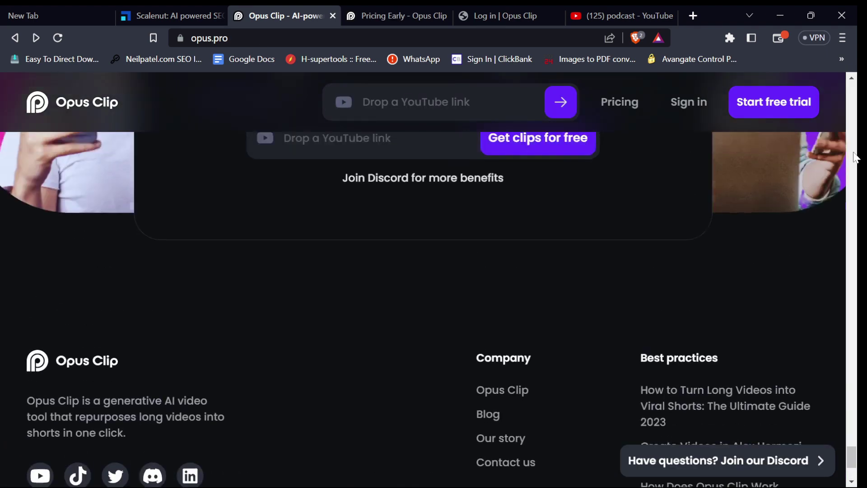
pyautogui.scroll(5, 855, 158)
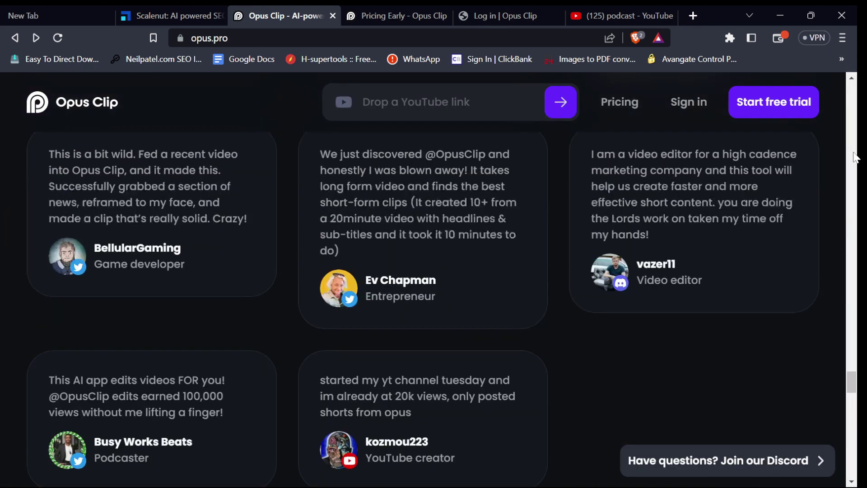
pyautogui.click(392, 7)
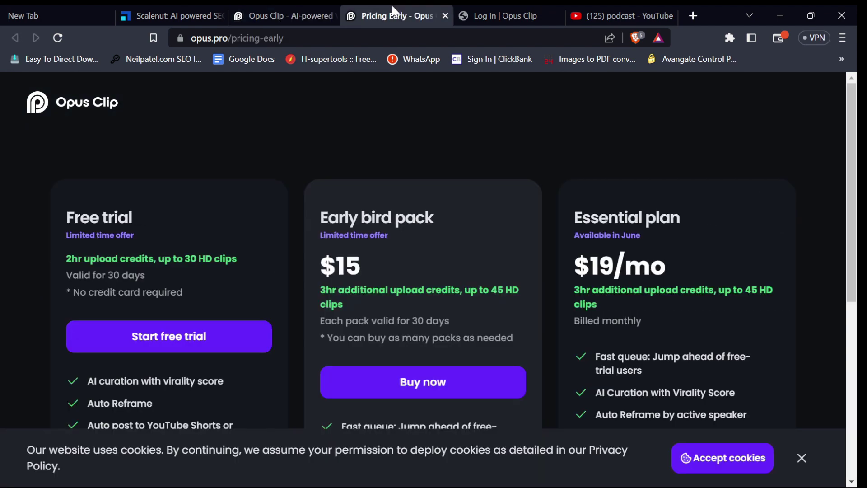
# - Dismiss the cookie notice and highlight the Free trial offer details
pyautogui.press('Down')
pyautogui.press('Down')
pyautogui.press('Down')
pyautogui.press('Down')
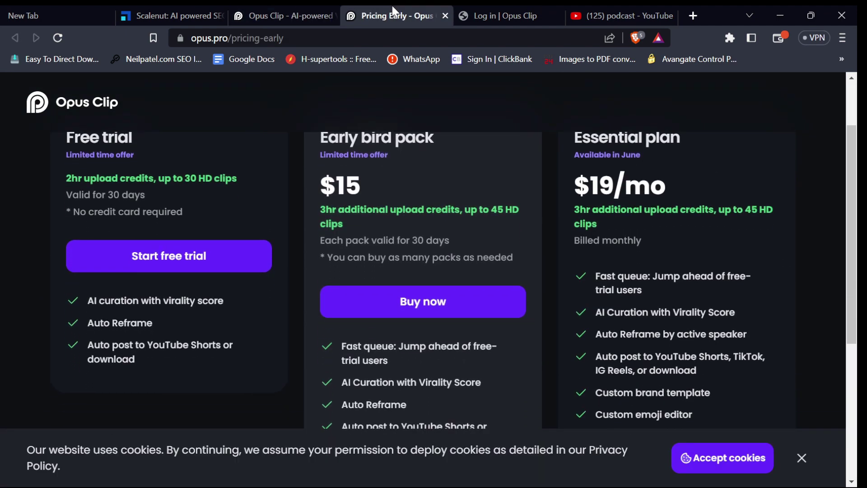
pyautogui.click(800, 458)
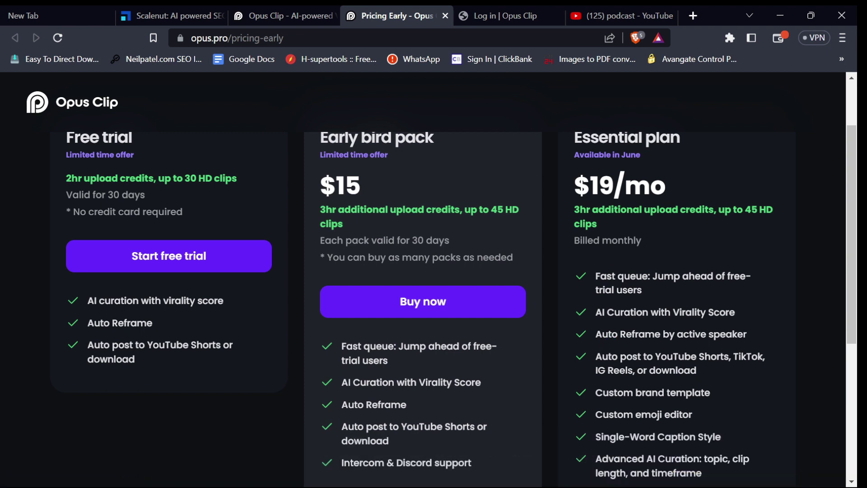
pyautogui.scroll(-1, 162, 88)
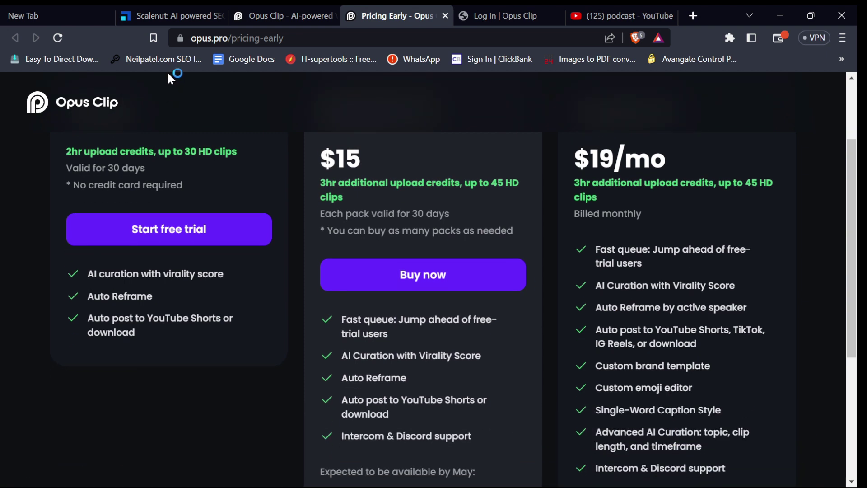
pyautogui.scroll(2, 167, 75)
pyautogui.moveTo(65, 163); pyautogui.dragTo(197, 243)
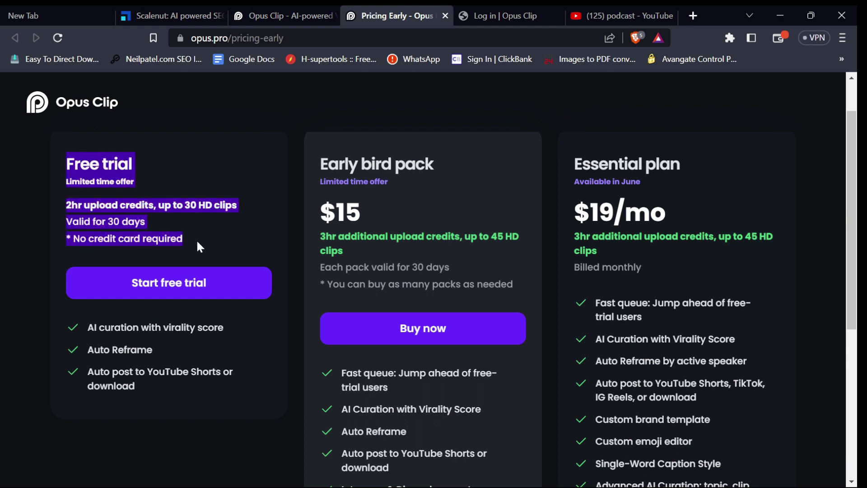
pyautogui.click(213, 117)
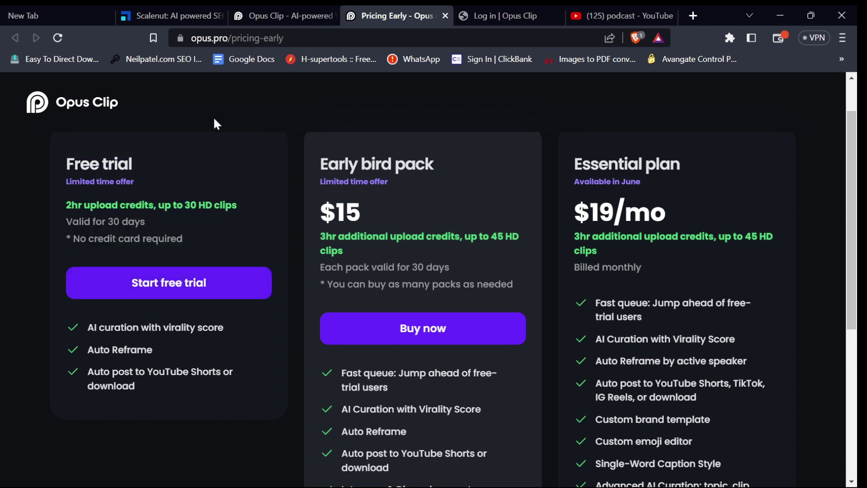
# - Highlight the $15 Early bird pack and $19/mo Essential plan prices, credits and 'Available in June' note
pyautogui.moveTo(317, 157); pyautogui.dragTo(426, 197)
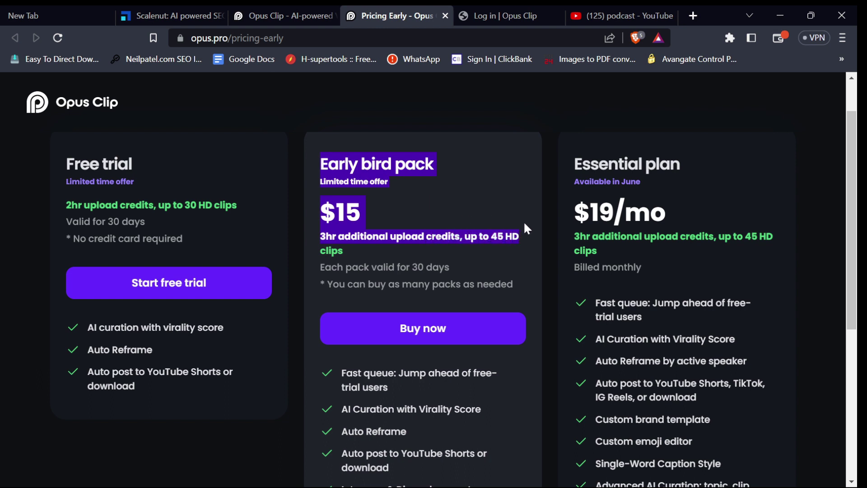
pyautogui.click(468, 145)
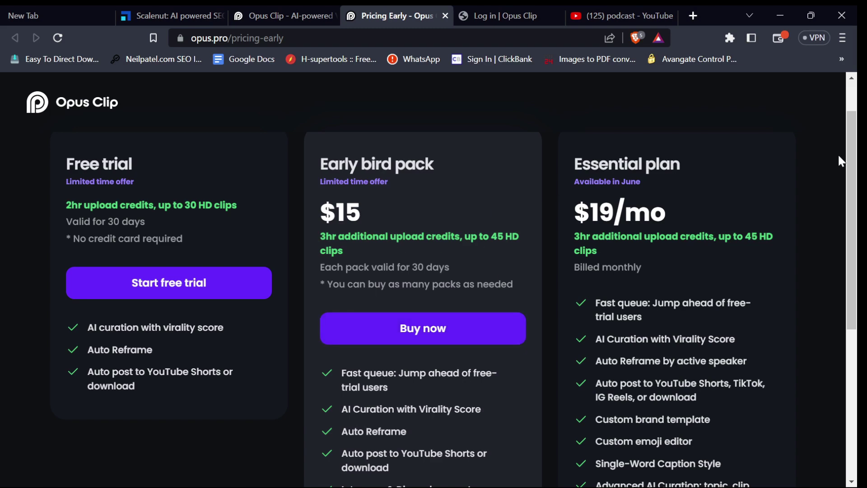
pyautogui.moveTo(850, 163); pyautogui.dragTo(830, 160)
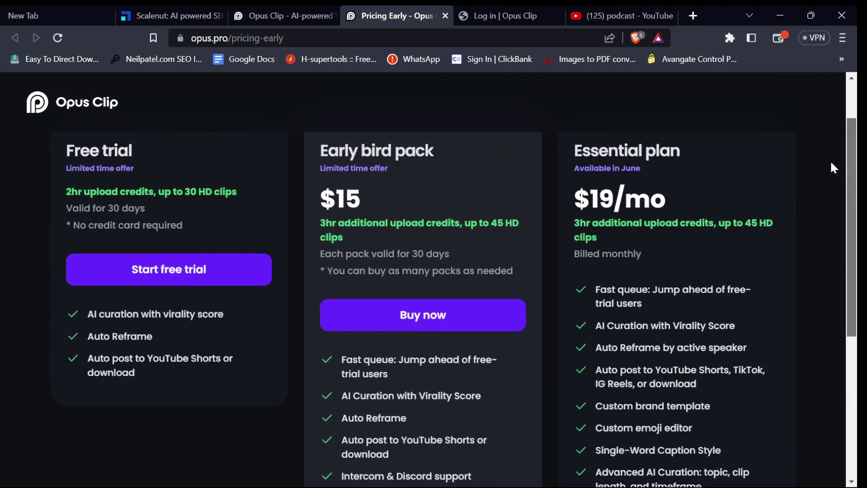
pyautogui.scroll(1, 801, 172)
pyautogui.moveTo(573, 205); pyautogui.dragTo(749, 272)
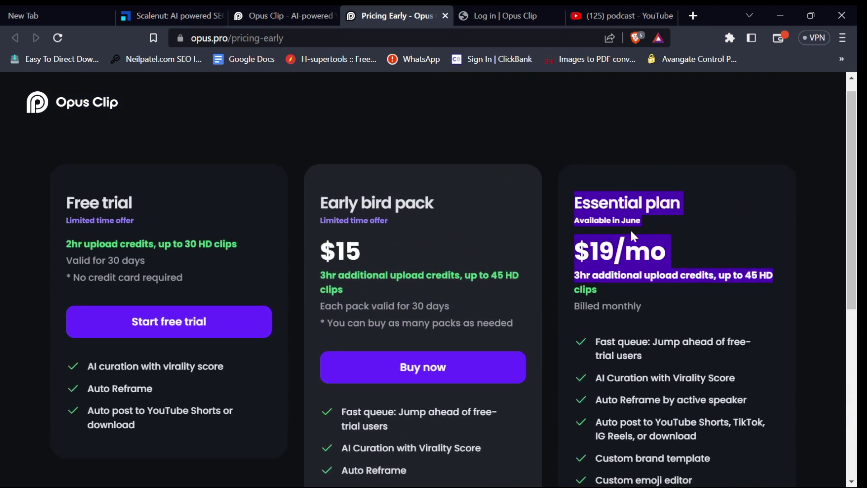
pyautogui.click(655, 219)
pyautogui.moveTo(646, 218); pyautogui.dragTo(569, 221)
# - Dismiss the free upload hours notice and copy a YouTube podcast video's share link
pyautogui.click(570, 220)
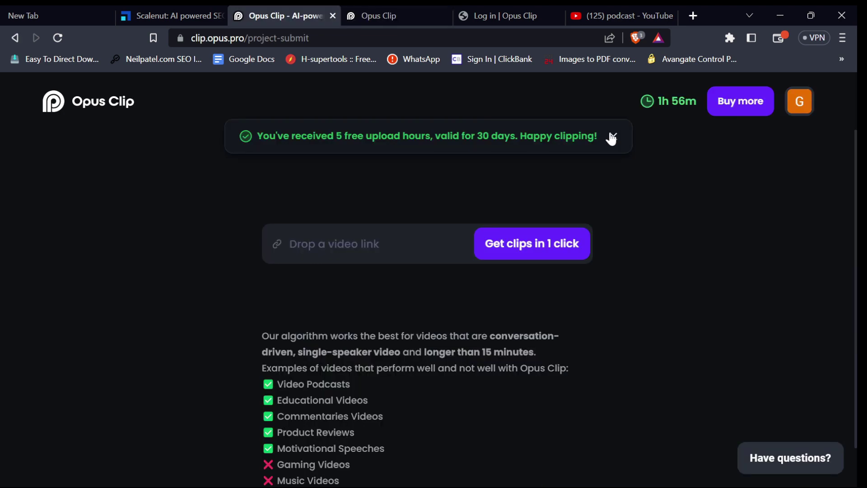
pyautogui.click(612, 137)
pyautogui.click(598, 14)
pyautogui.click(800, 131)
pyautogui.click(735, 265)
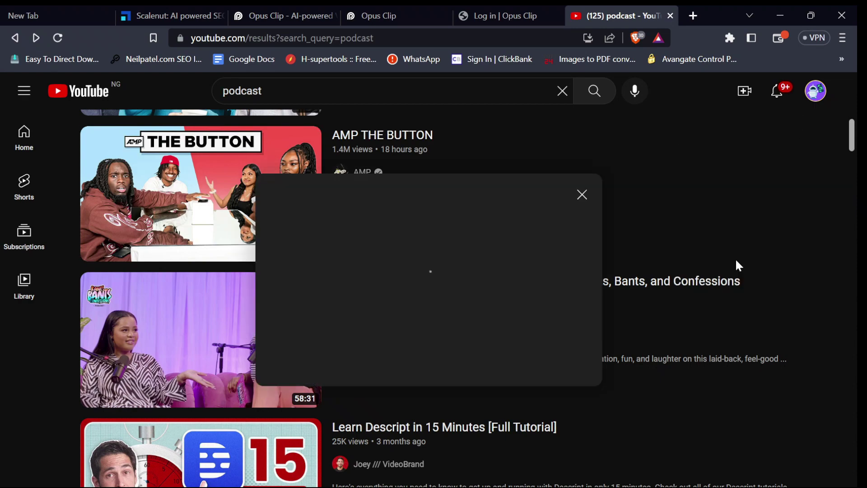
pyautogui.click(558, 354)
# - Paste the YouTube link into Opus Clip and start generating clips from it
pyautogui.click(279, 11)
pyautogui.hotkey('ctrl', 'v')
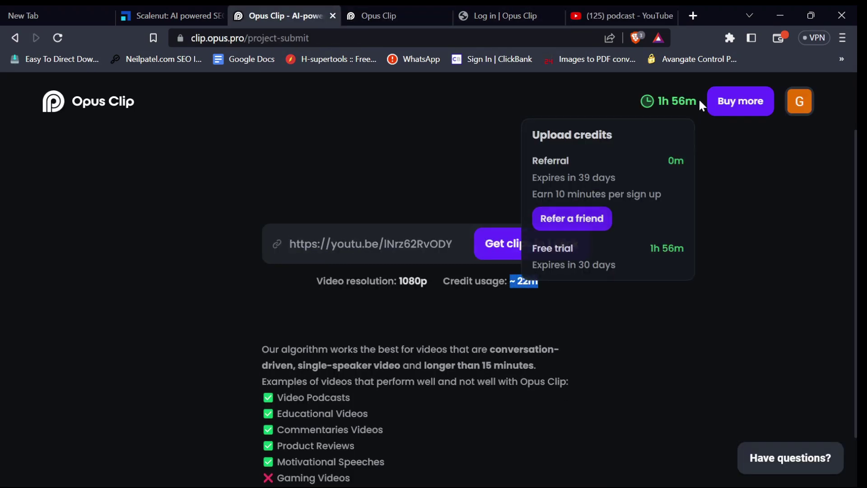
pyautogui.click(356, 203)
pyautogui.click(529, 254)
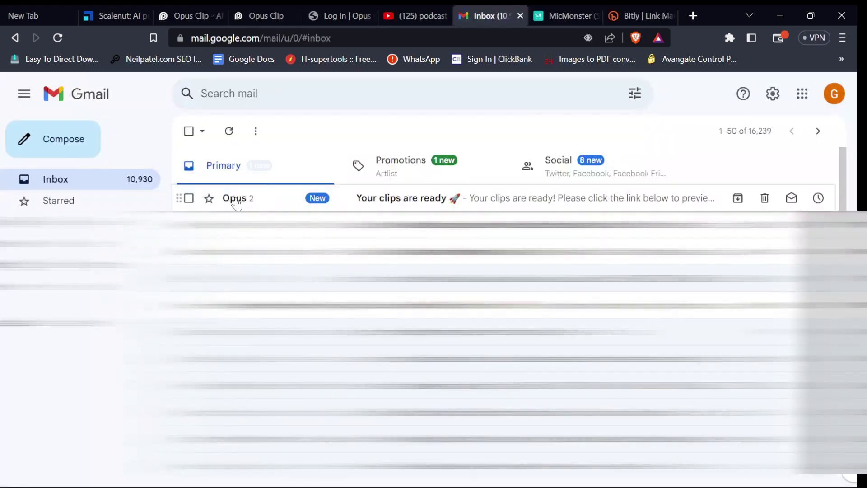
# - Open the 'Your clips are ready' email and follow View clips to the Opus Clip results list
pyautogui.click(236, 202)
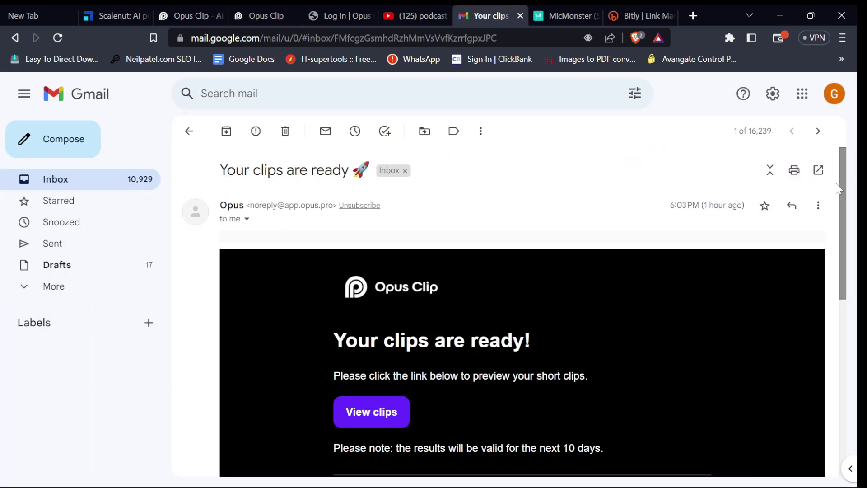
pyautogui.scroll(-4, 845, 204)
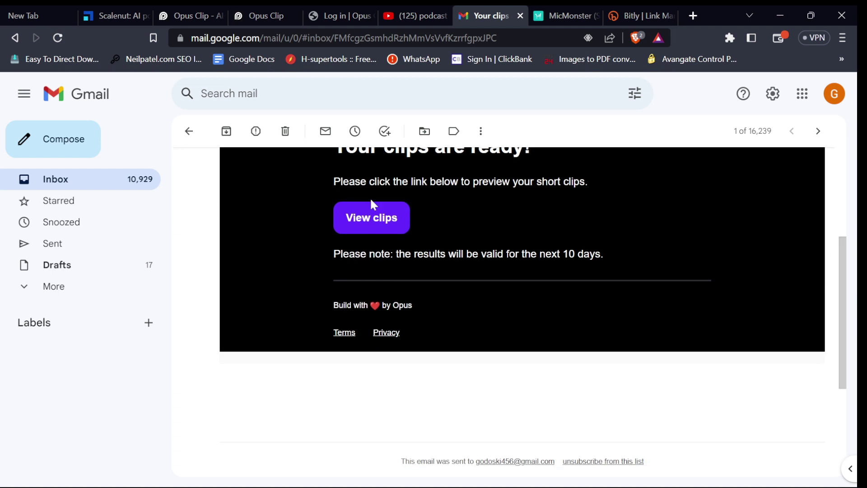
pyautogui.click(374, 217)
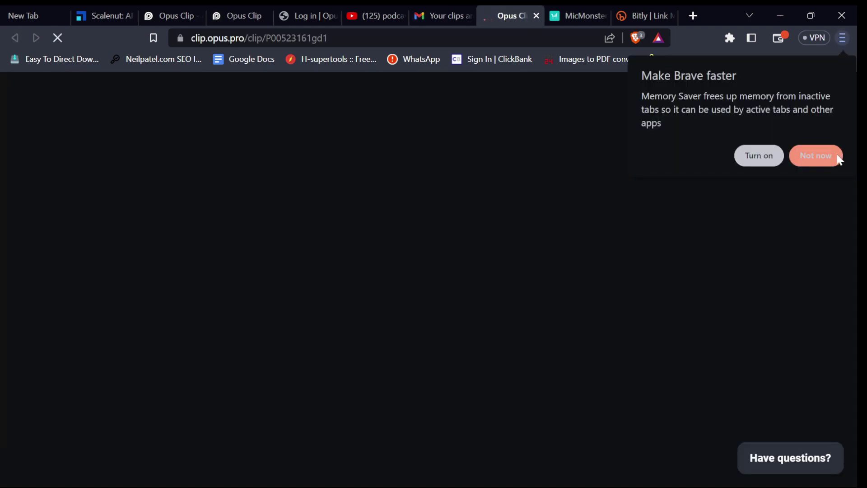
pyautogui.click(815, 156)
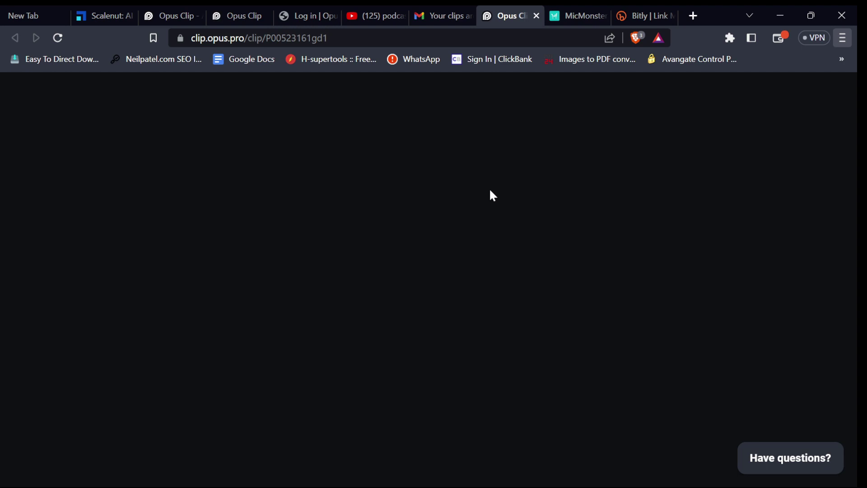
pyautogui.click(267, 22)
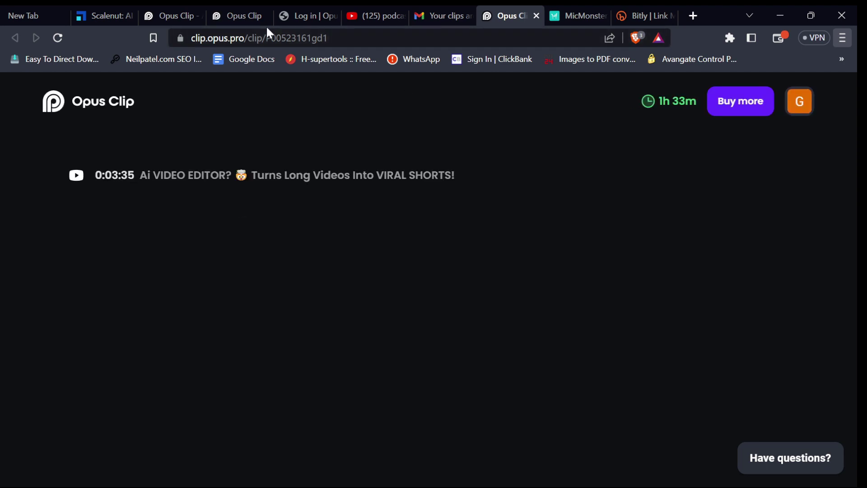
pyautogui.moveTo(856, 151)
pyautogui.mouseDown()
pyautogui.moveTo(857, 179)
pyautogui.moveTo(857, 126)
pyautogui.moveTo(858, 155)
pyautogui.mouseUp()
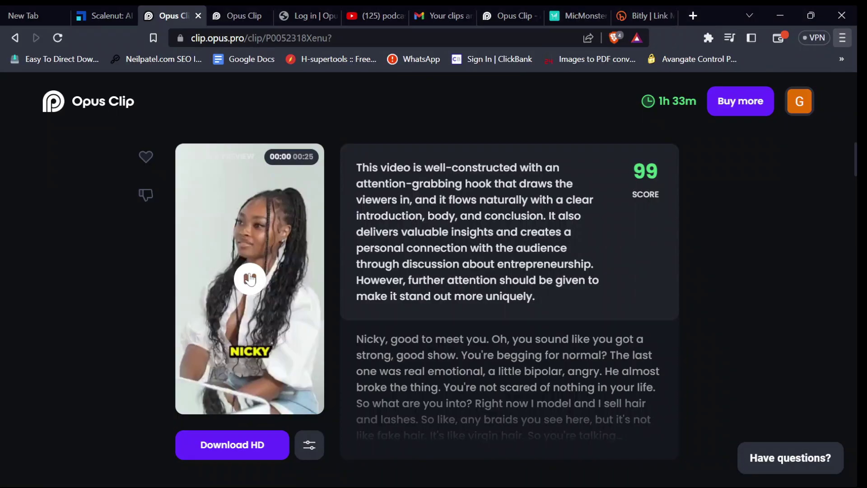
# - Play the top-ranked clip, scored 99, and return to clip #1 in the list
pyautogui.click(250, 279)
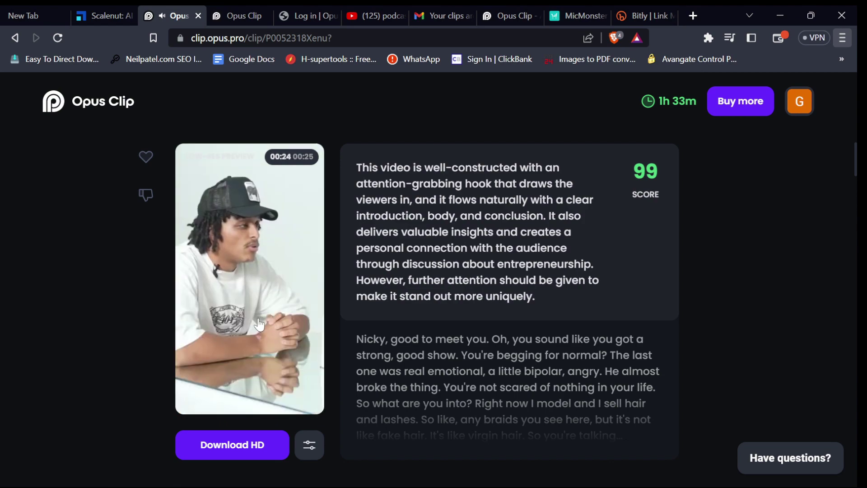
pyautogui.scroll(-7, 853, 176)
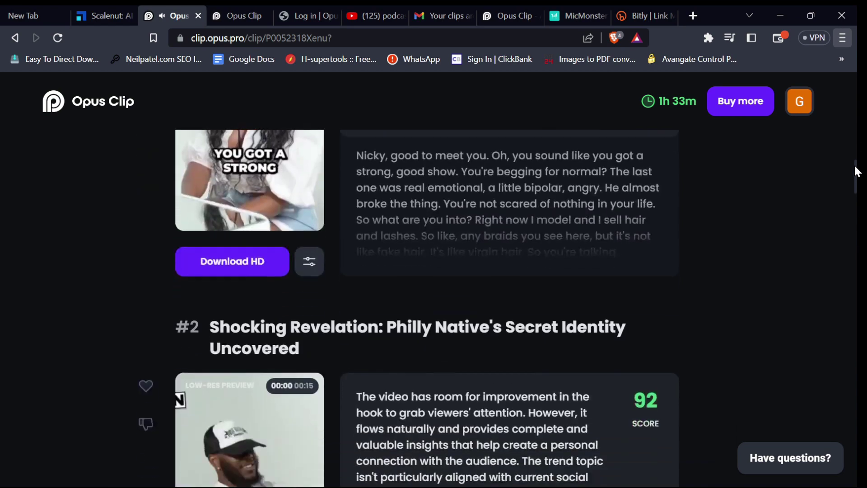
pyautogui.moveTo(849, 180); pyautogui.dragTo(854, 156)
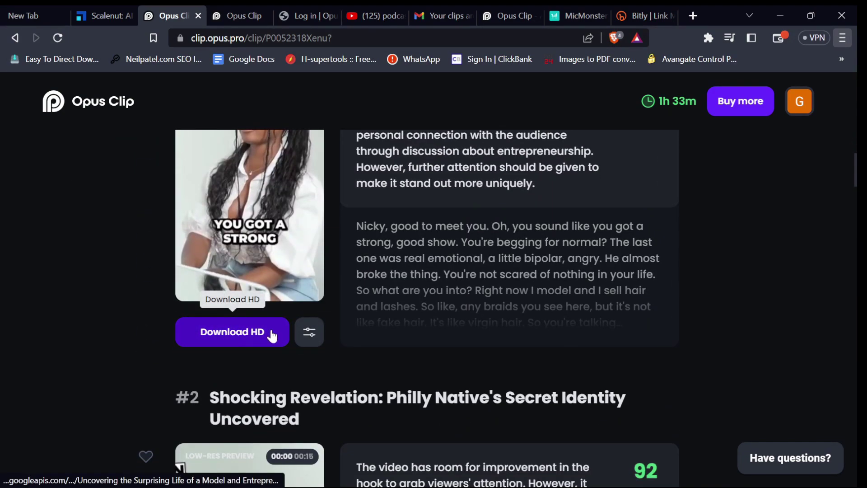
# - Download clip #1 in HD and save it as 'Uncovering the Surprising Life of a Model and Entrepreneur.mp4'
pyautogui.click(240, 346)
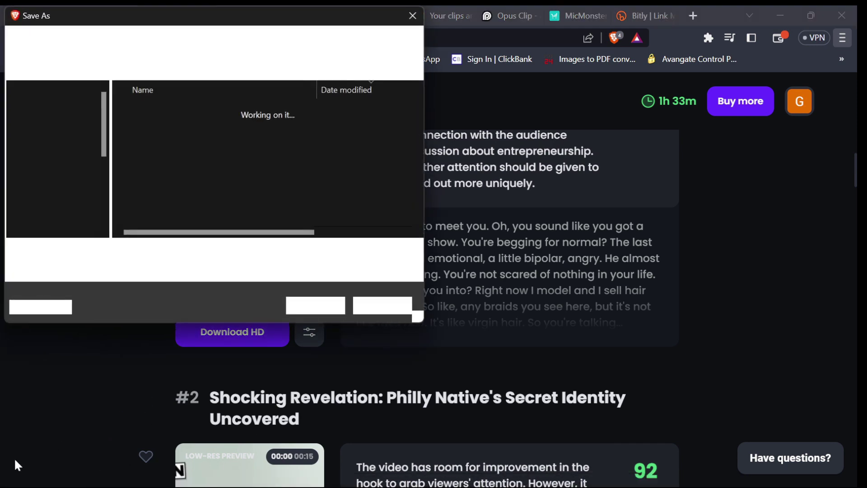
pyautogui.click(302, 302)
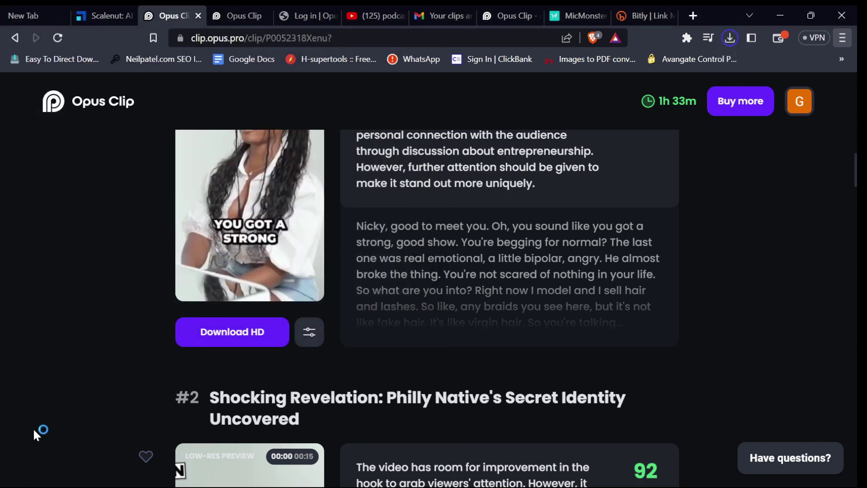
pyautogui.moveTo(51, 486)
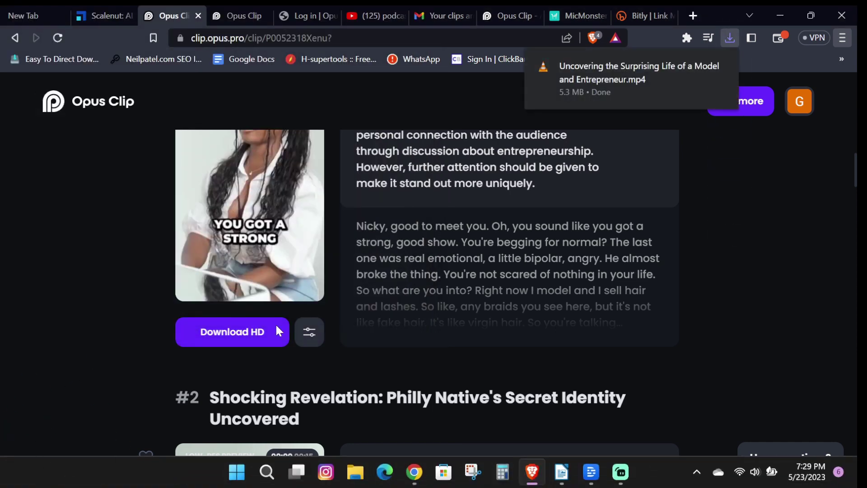
pyautogui.moveTo(561, 88)
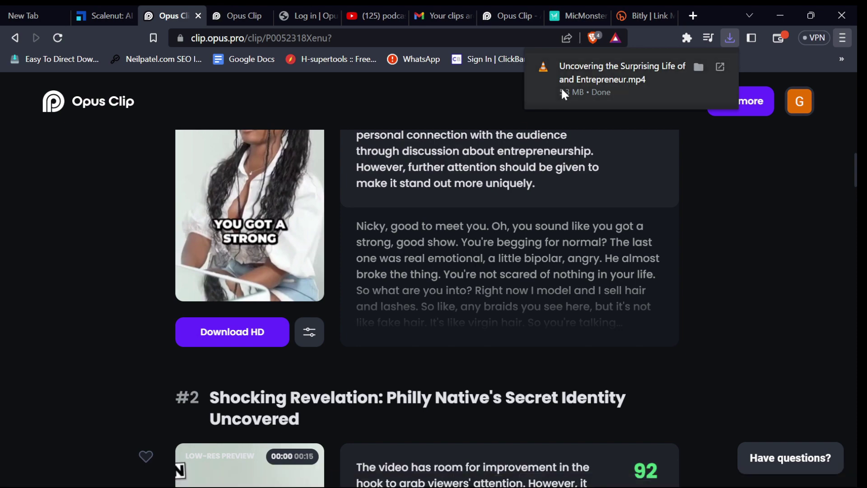
# - Play the downloaded 25-second clip in VLC, then close the player
pyautogui.click(599, 79)
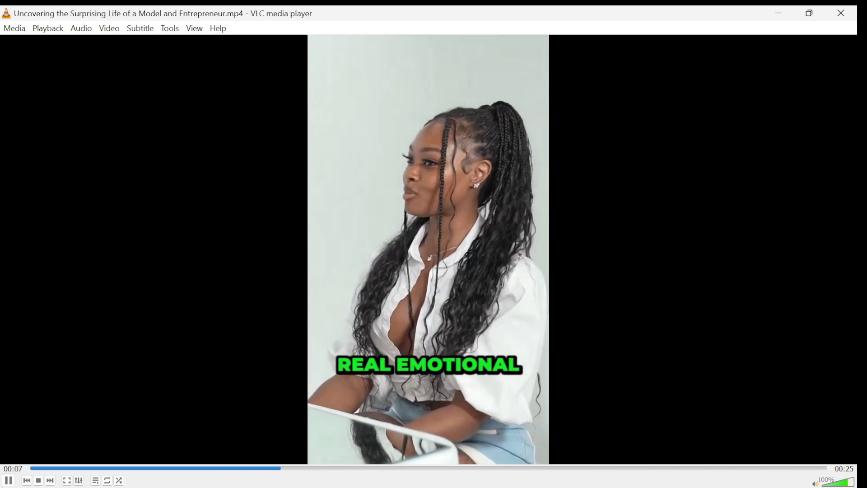
pyautogui.click(853, 18)
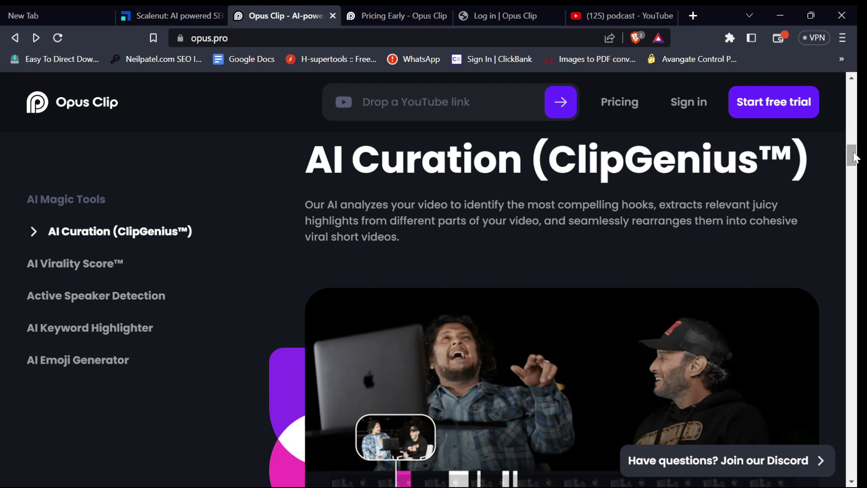
# - Scroll past Active Speaker Detection and AI Keyword Highlighter to the AI Emoji Generator's 42% views claim
pyautogui.scroll(-7, 854, 157)
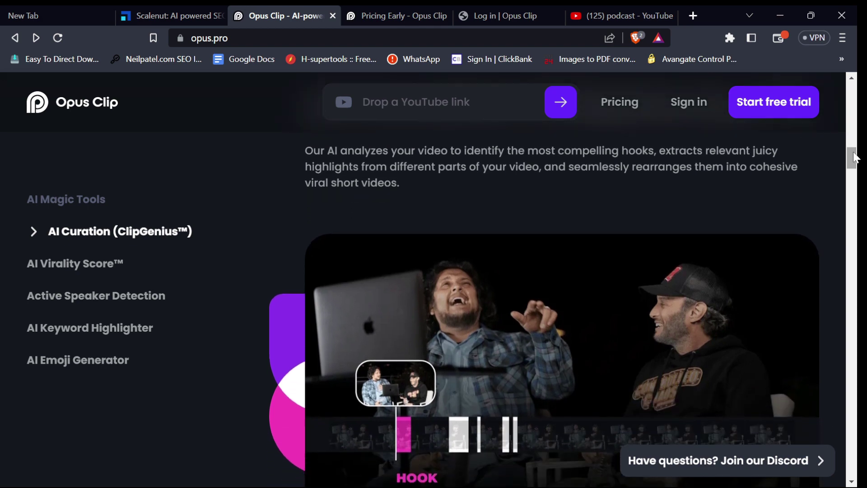
pyautogui.scroll(-8, 853, 157)
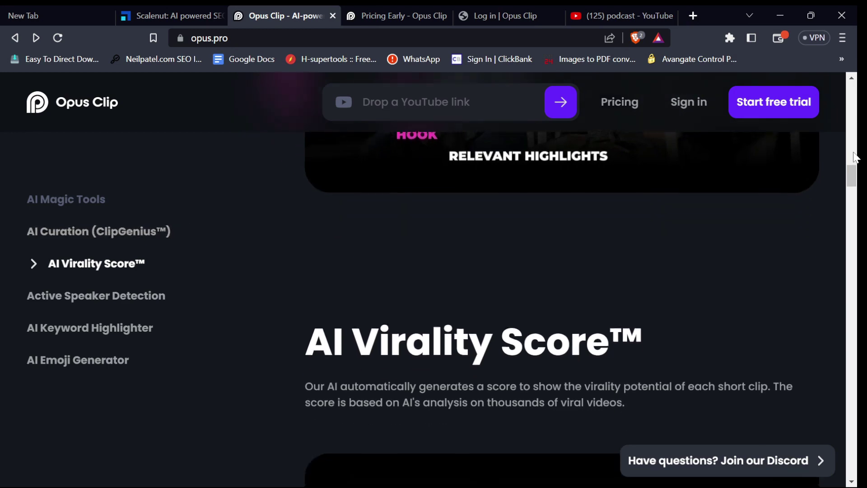
pyautogui.scroll(3, 853, 157)
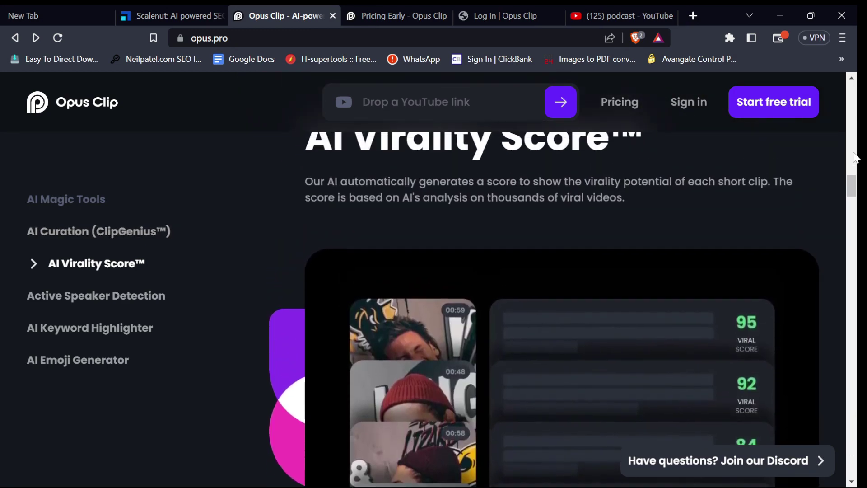
pyautogui.scroll(-3, 855, 157)
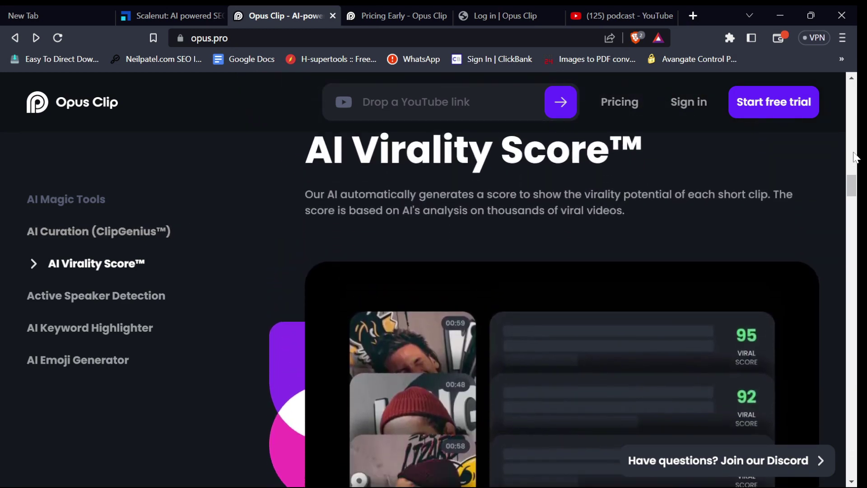
pyautogui.scroll(-3, 855, 157)
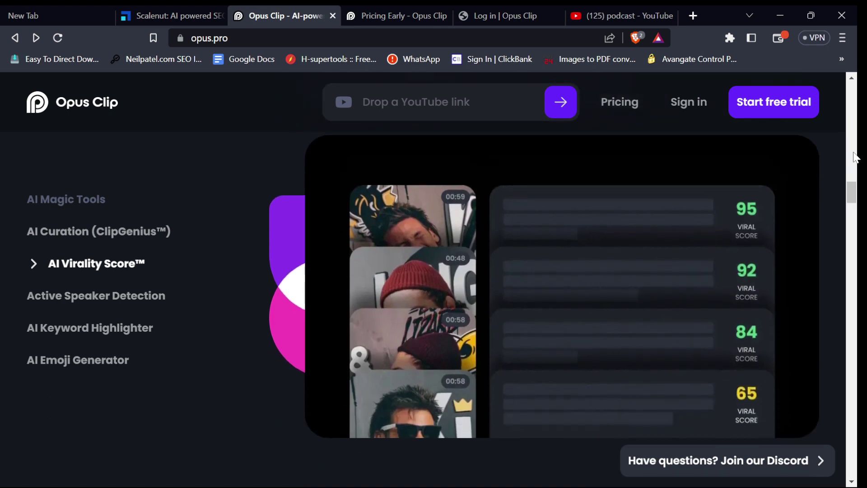
pyautogui.scroll(-4, 854, 157)
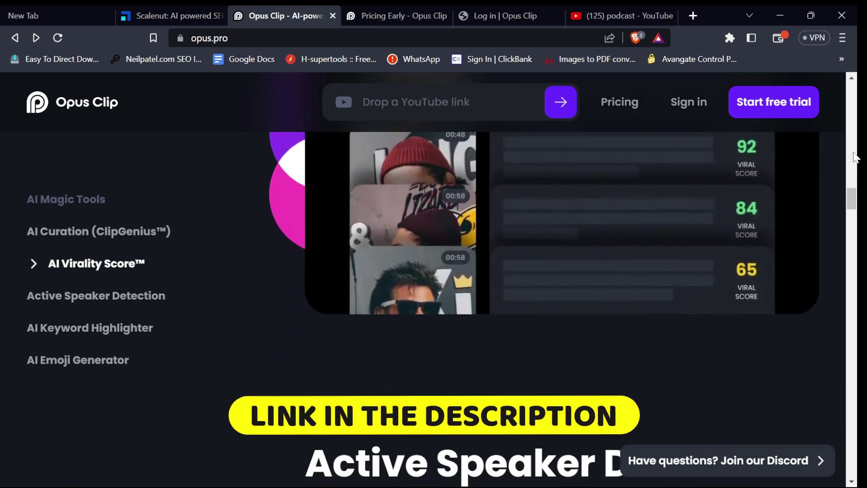
pyautogui.scroll(-1, 855, 158)
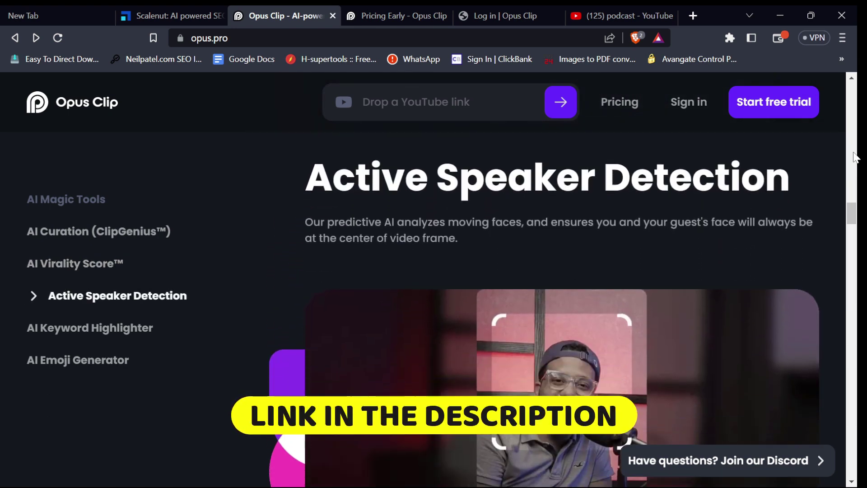
pyautogui.scroll(-1, 855, 157)
pyautogui.scroll(-3, 854, 157)
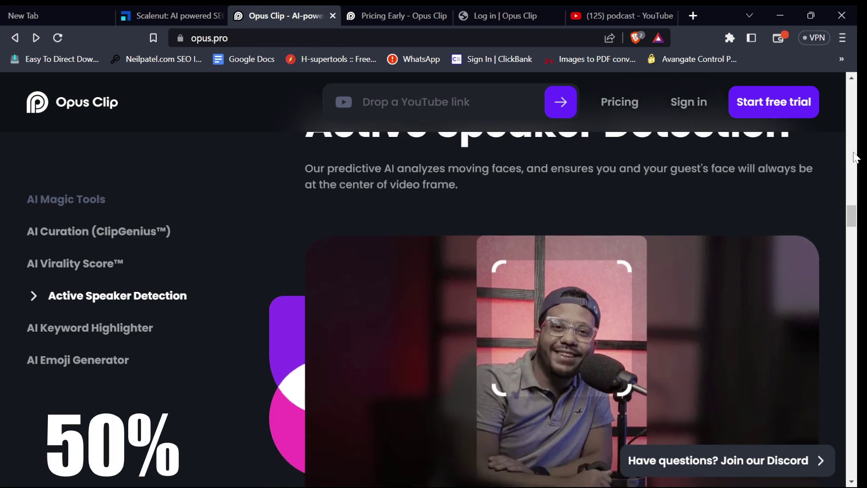
pyautogui.scroll(-2, 855, 157)
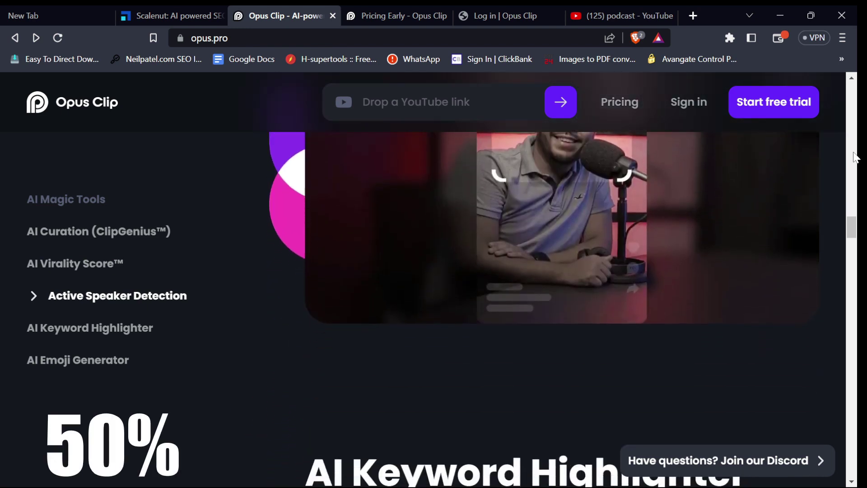
pyautogui.scroll(-4, 854, 157)
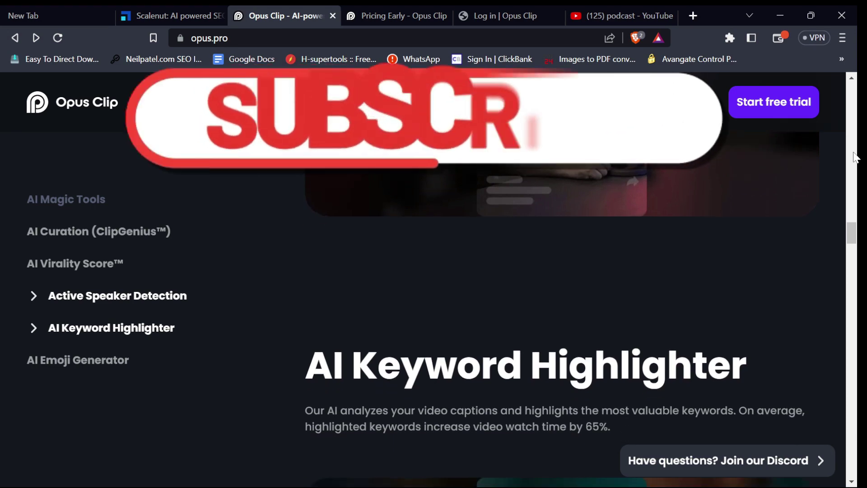
pyautogui.scroll(-2, 855, 157)
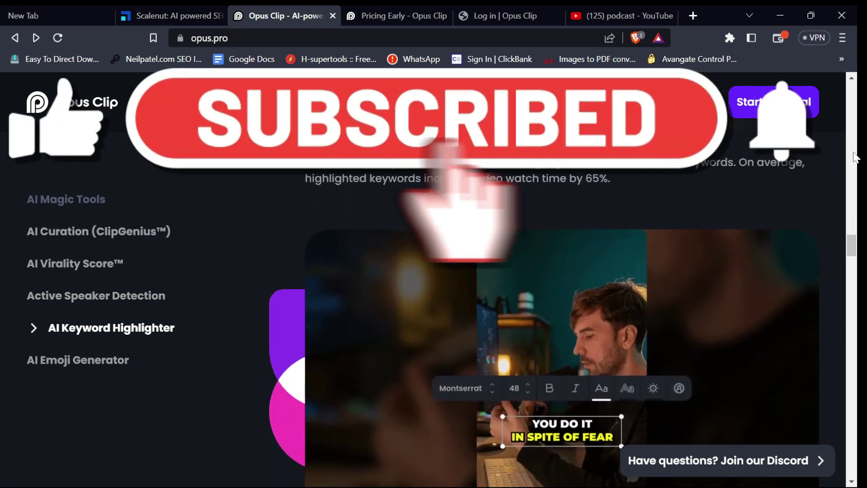
pyautogui.scroll(-5, 855, 157)
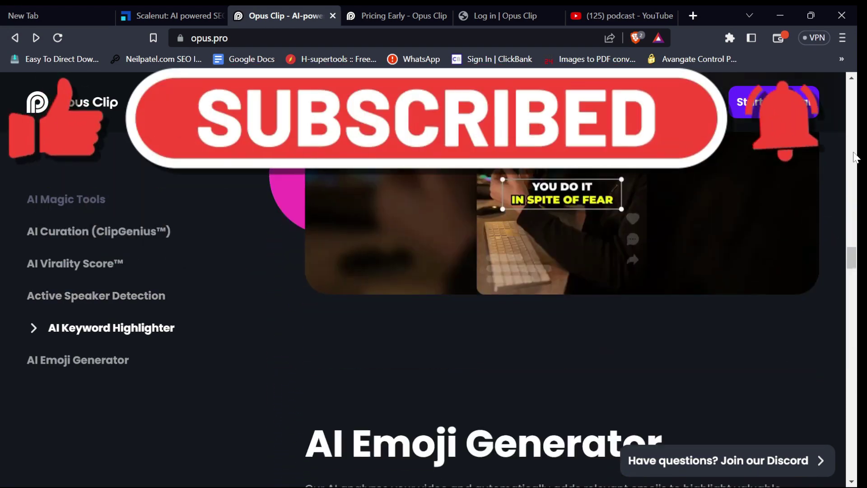
pyautogui.scroll(-2, 854, 157)
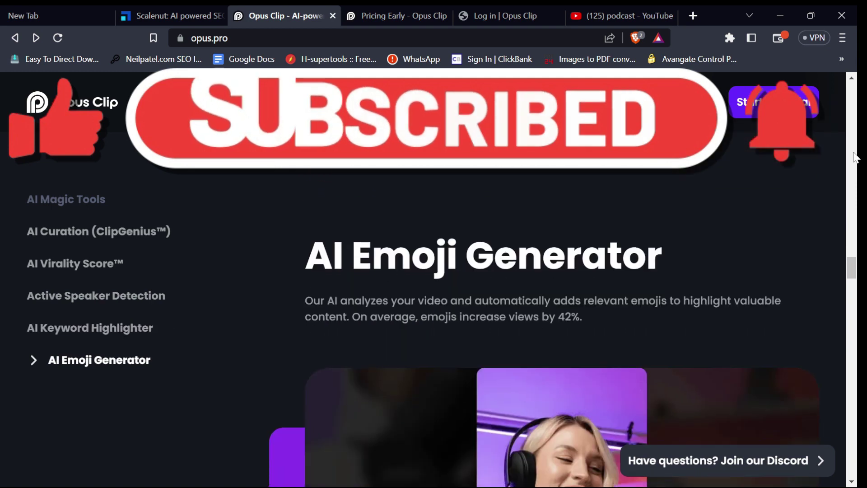
pyautogui.scroll(-1, 855, 158)
pyautogui.scroll(-5, 855, 157)
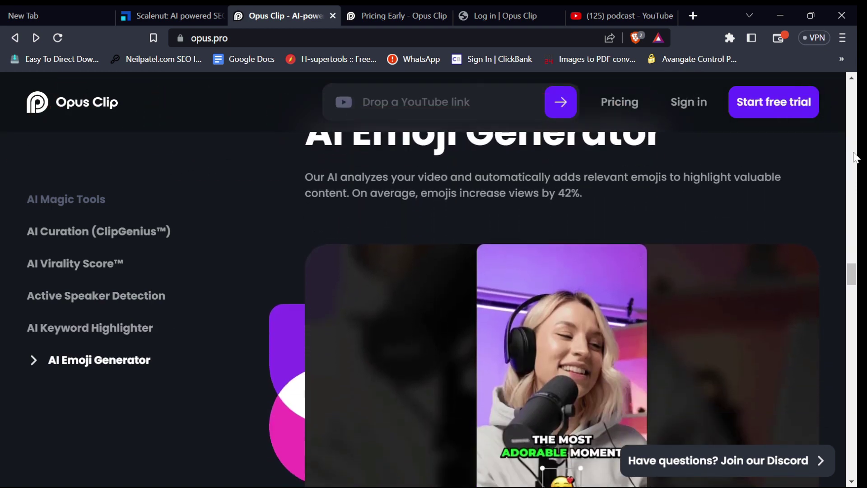